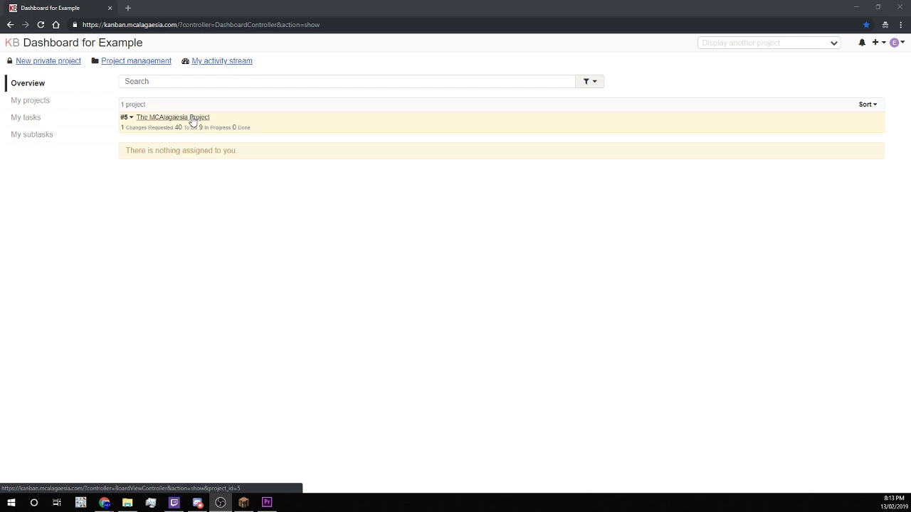
Open The MCAlagaesia Project board from the Kanboard dashboard's project list
{"action": "left_click", "coordinate": [193, 118]}
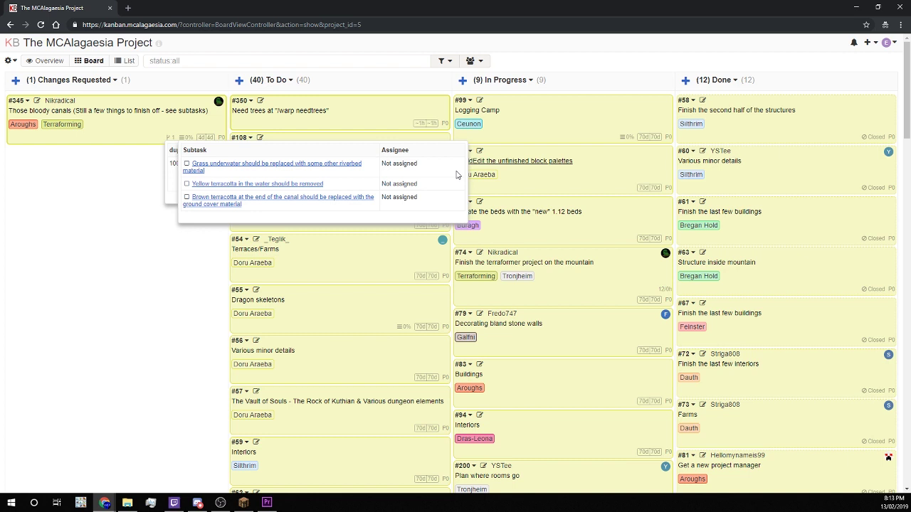
{"action": "left_click", "coordinate": [158, 289]}
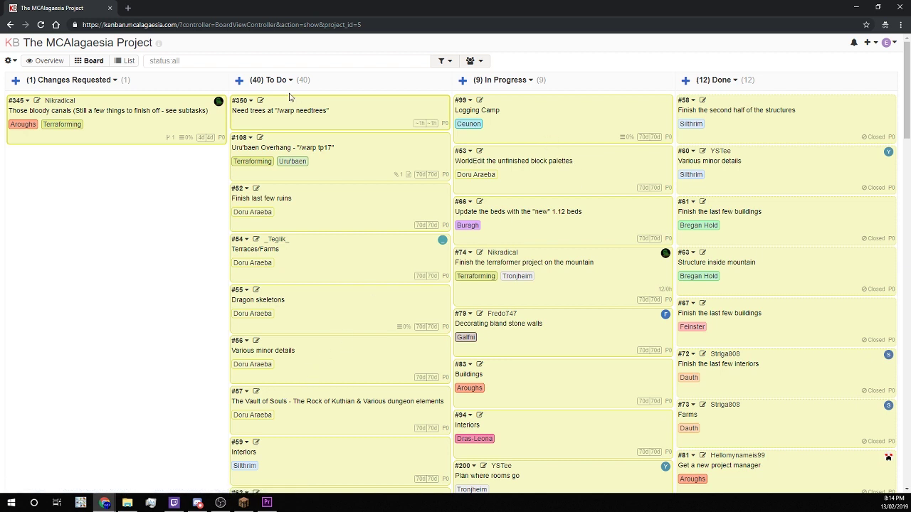
Assign task #350 'Need trees' to yourself and move it from To Do into In Progress
{"action": "left_click", "coordinate": [251, 101]}
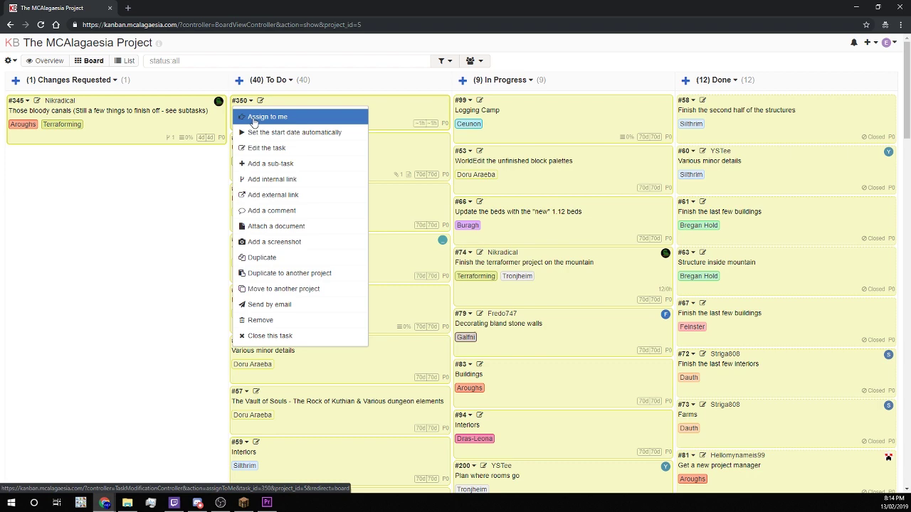
{"action": "left_click", "coordinate": [253, 120]}
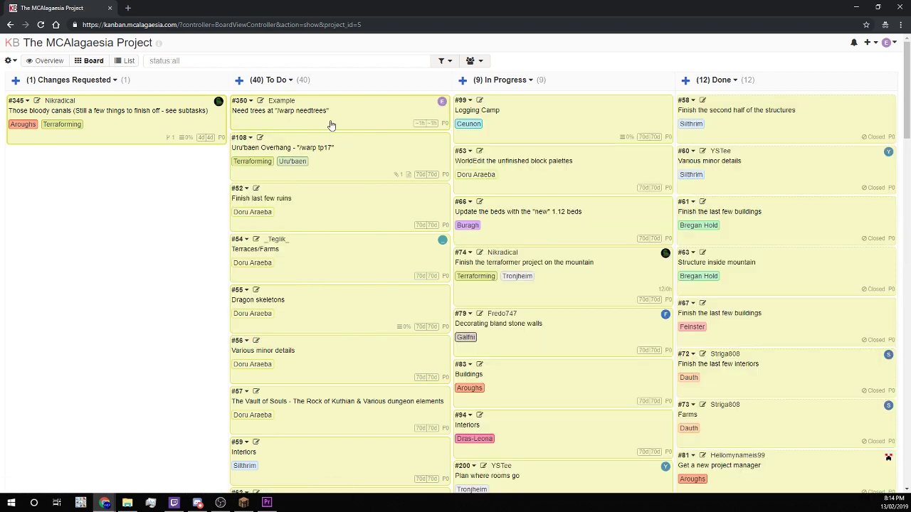
{"action": "left_click_drag", "start_coordinate": [335, 126], "coordinate": [530, 133]}
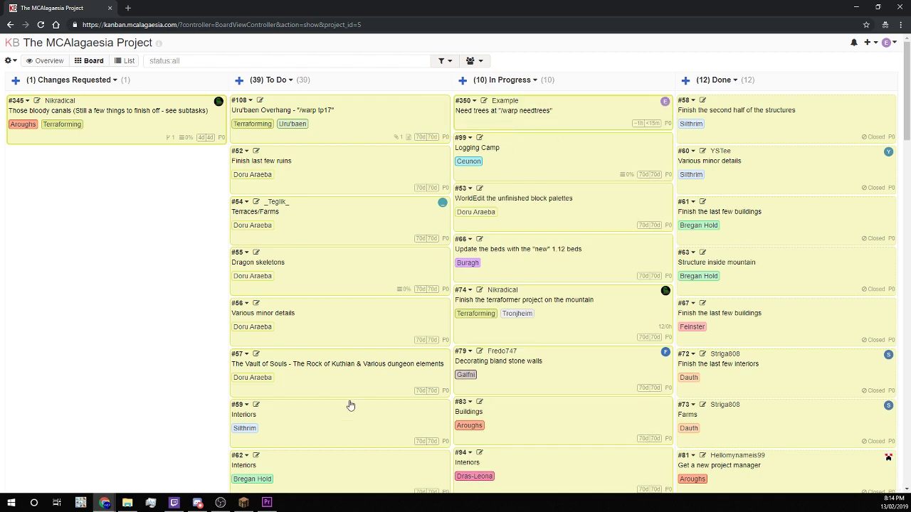
{"action": "left_click", "coordinate": [266, 502]}
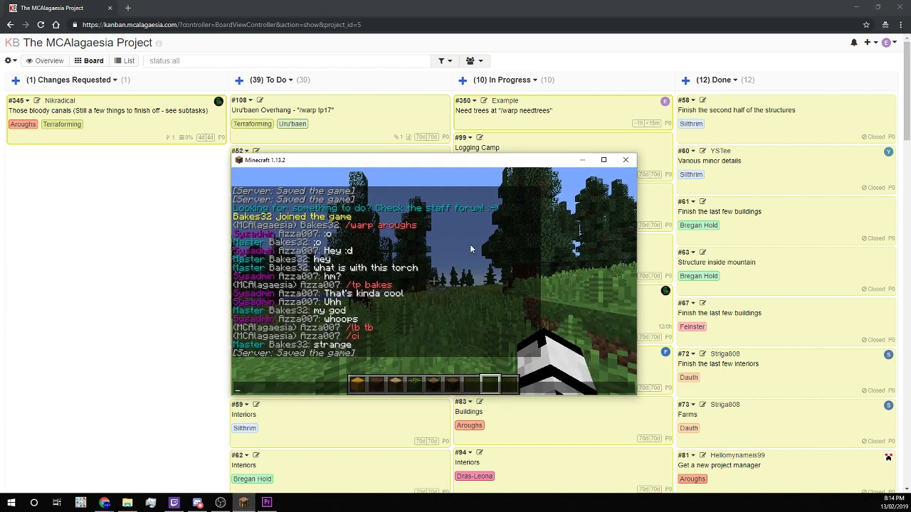
Teleport in Minecraft with /warp needtrees and fly up above the treetops
{"action": "type", "text": "/warp needtrees"}
{"action": "key", "text": "Return"}
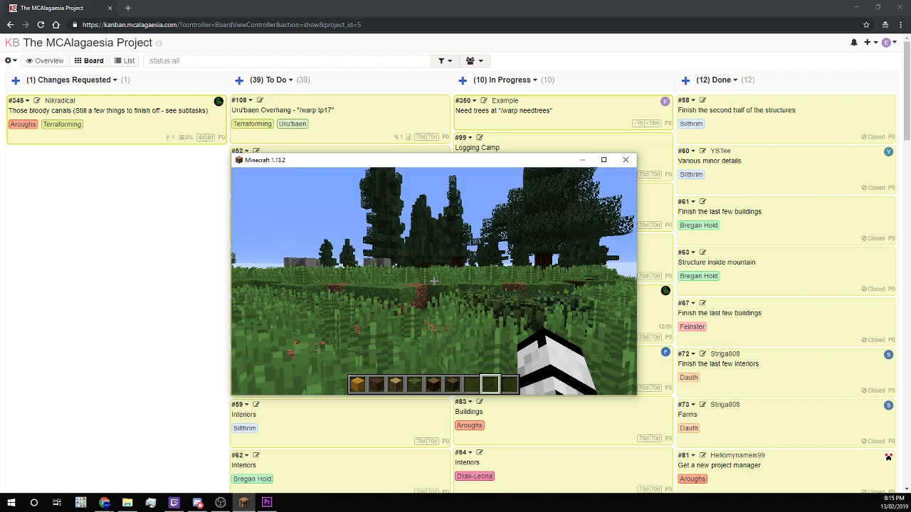
{"action": "key", "text": "space"}
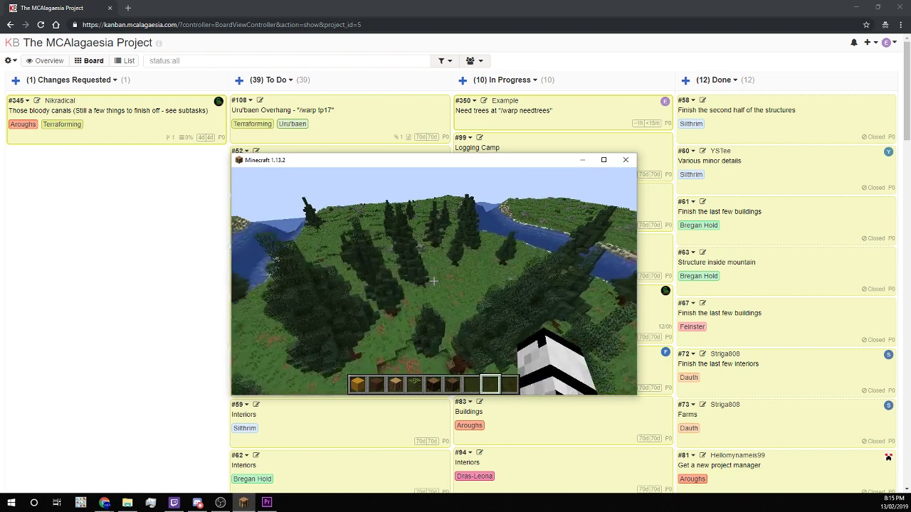
Back in Kanboard, move task #350 into Done and confirm it shows as Closed
{"action": "key", "text": "alt+Tab"}
{"action": "mouse_move", "coordinate": [496, 117]}
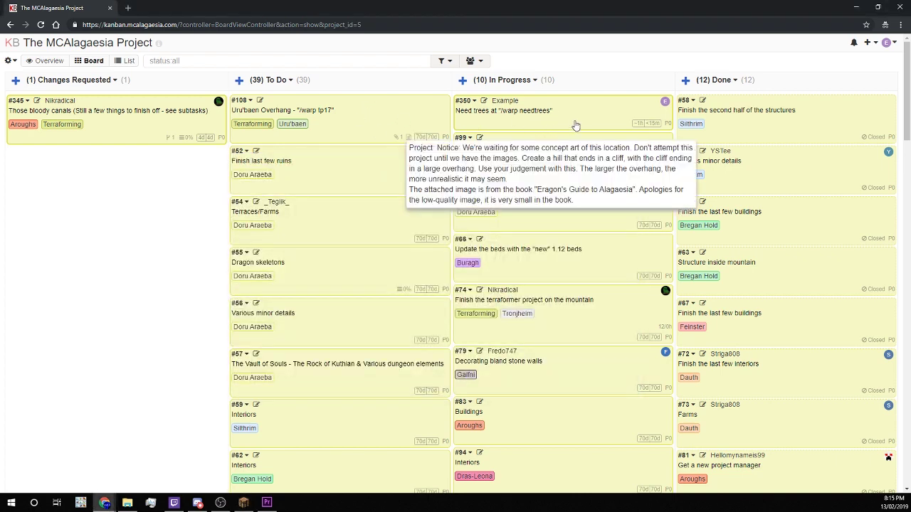
{"action": "left_click_drag", "start_coordinate": [576, 126], "coordinate": [769, 129]}
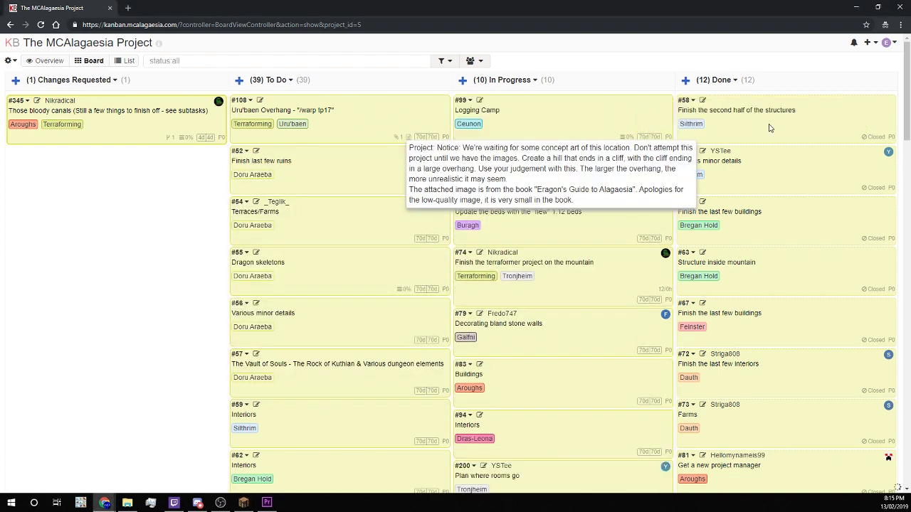
{"action": "scroll", "coordinate": [806, 255], "scroll_direction": "down", "scroll_amount": 5}
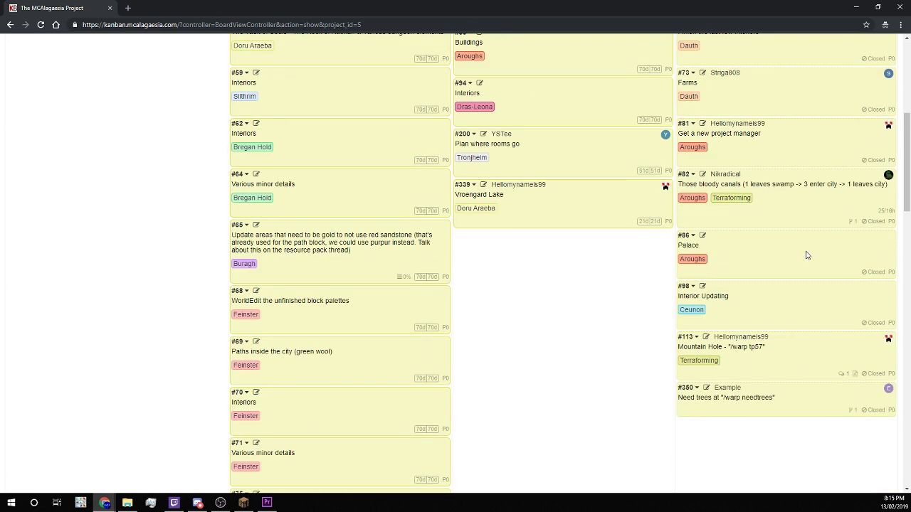
{"action": "scroll", "coordinate": [762, 278], "scroll_direction": "down", "scroll_amount": 4}
{"action": "scroll", "coordinate": [730, 263], "scroll_direction": "up", "scroll_amount": 1}
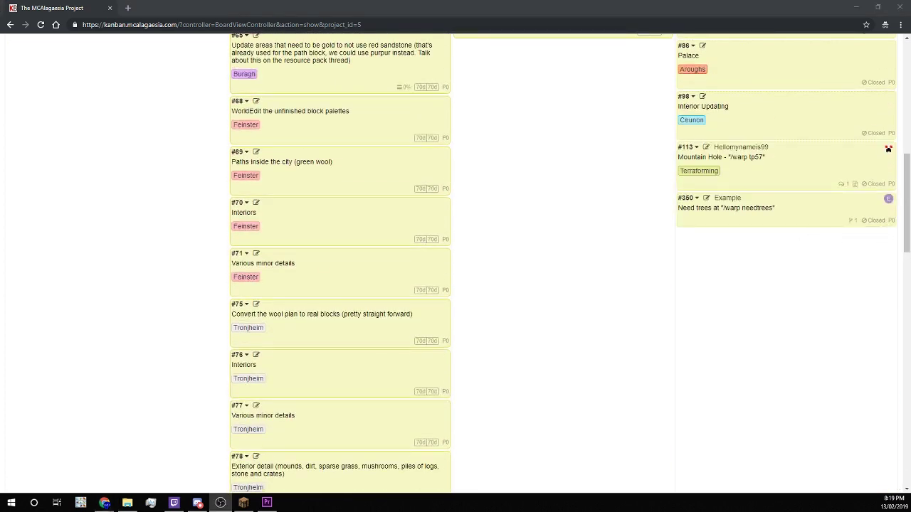
{"action": "key", "text": "alt+Tab"}
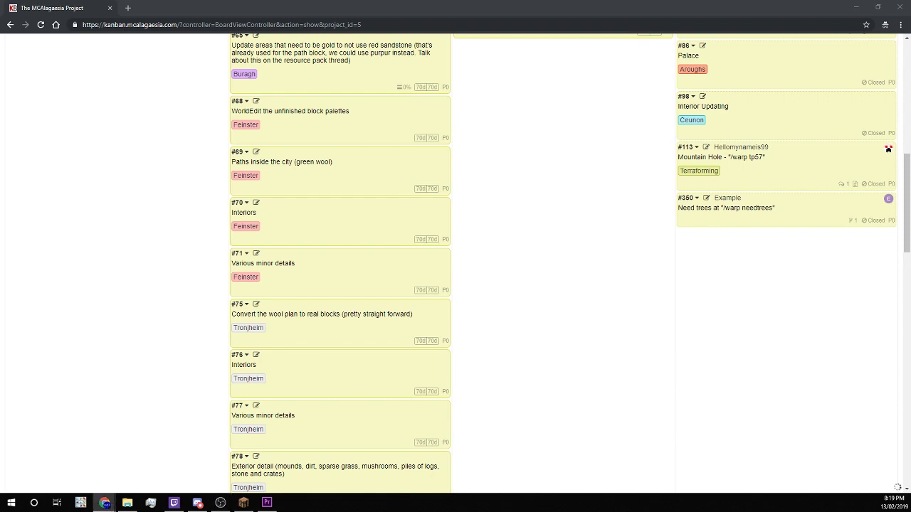
On the Review board, drag card #351 from To Review into Changes Requested
{"action": "key", "text": "alt+Tab"}
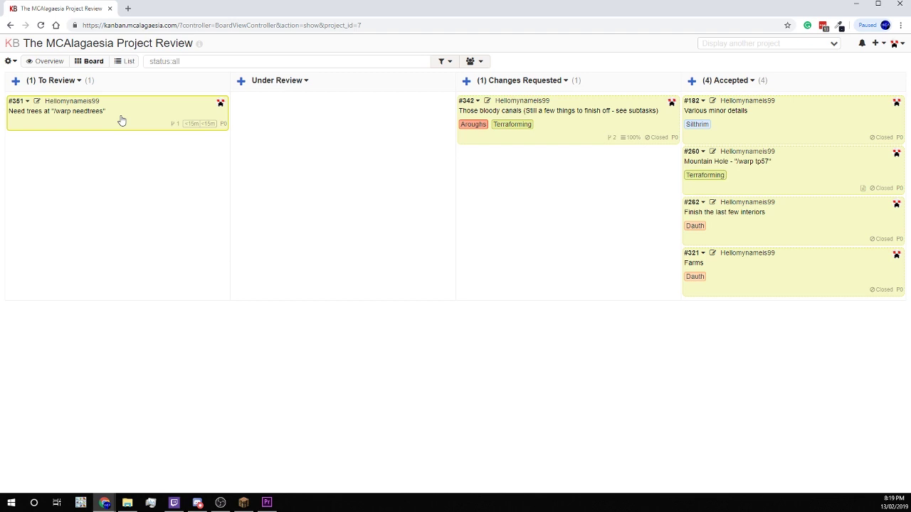
{"action": "left_click_drag", "start_coordinate": [122, 121], "coordinate": [757, 156]}
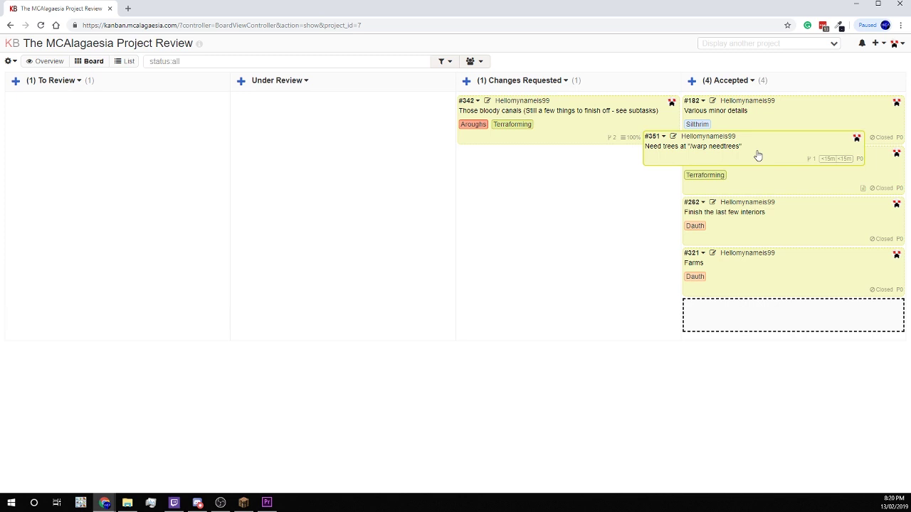
{"action": "left_click_drag", "start_coordinate": [758, 156], "coordinate": [691, 170]}
Append '(Too many trees, remove some please)' to the task title, save, and place it in Changes Requested
{"action": "type", "text": "("}
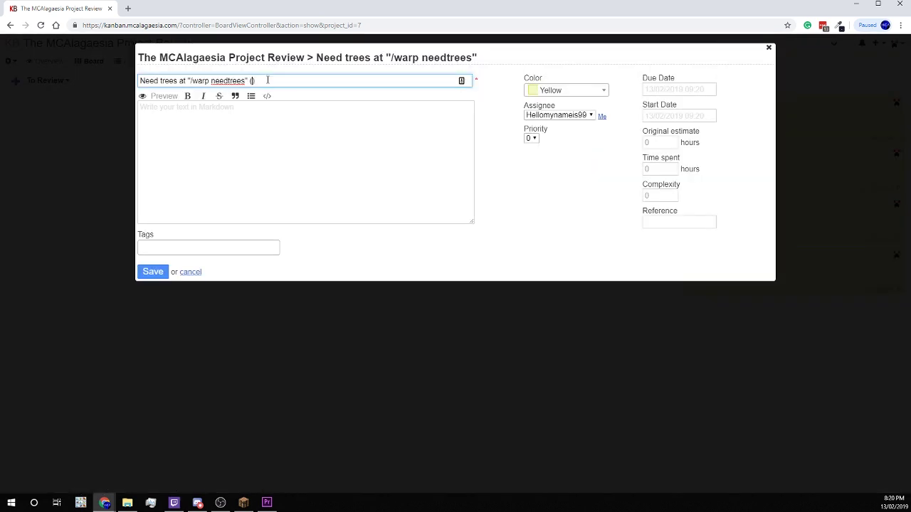
{"action": "type", "text": "Too many trees, remove some please)"}
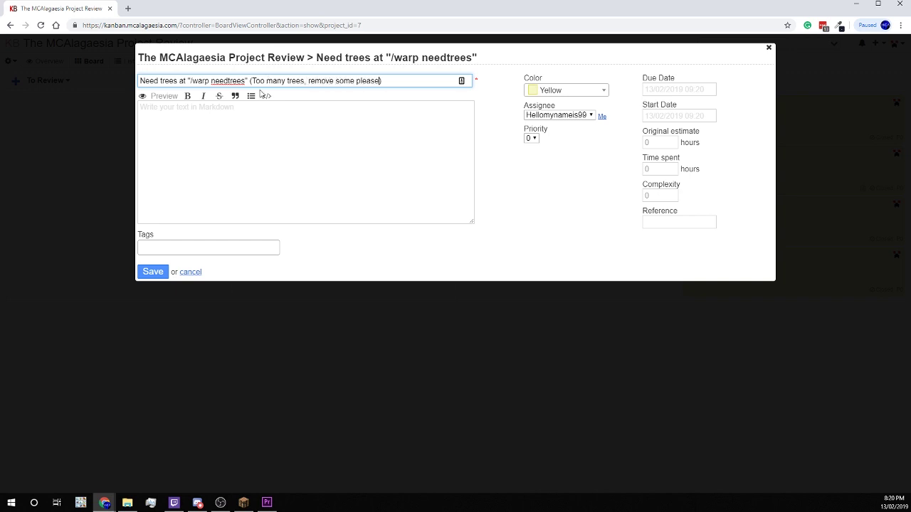
{"action": "left_click", "coordinate": [157, 275]}
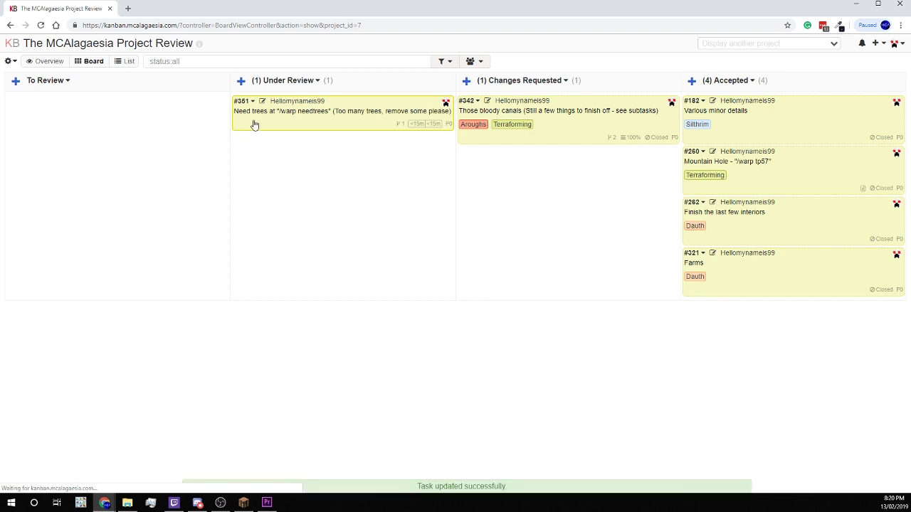
{"action": "left_click_drag", "start_coordinate": [253, 122], "coordinate": [468, 199]}
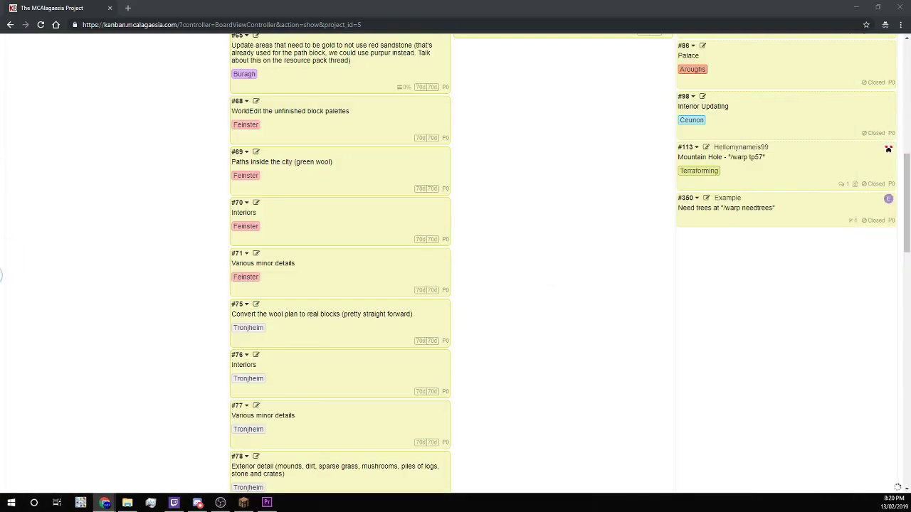
{"action": "scroll", "coordinate": [116, 199], "scroll_direction": "up", "scroll_amount": 10}
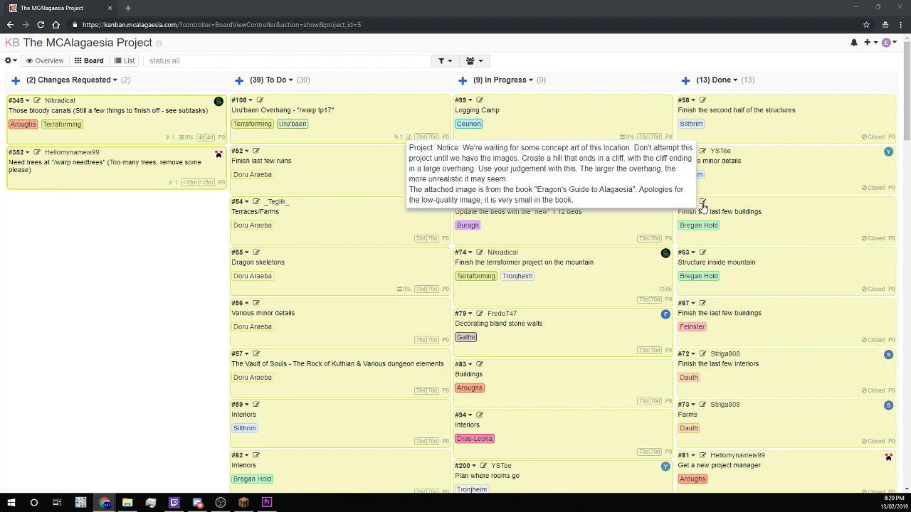
Start a new To Do task titled 'Title' with the description 'description'
{"action": "left_click", "coordinate": [239, 82]}
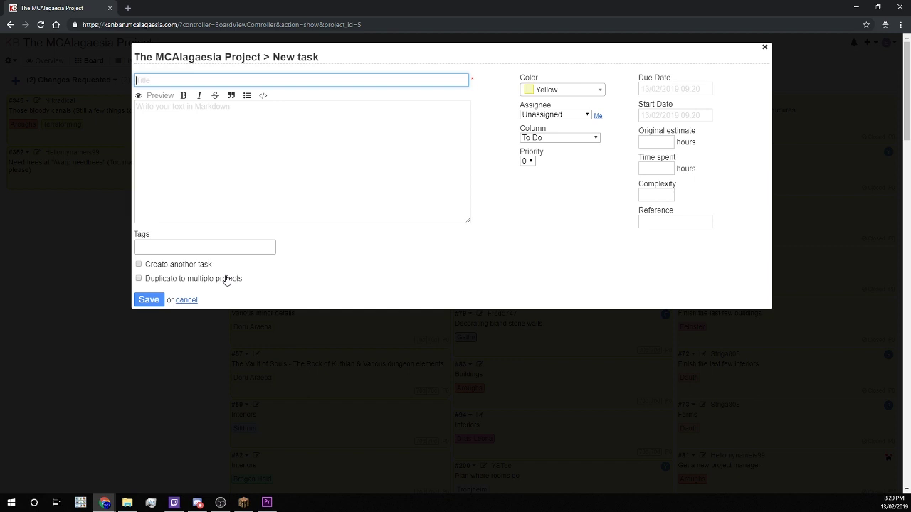
{"action": "type", "text": "Title"}
{"action": "key", "text": "ctrl+a"}
{"action": "key", "text": "BackSpace"}
{"action": "left_click", "coordinate": [290, 141]}
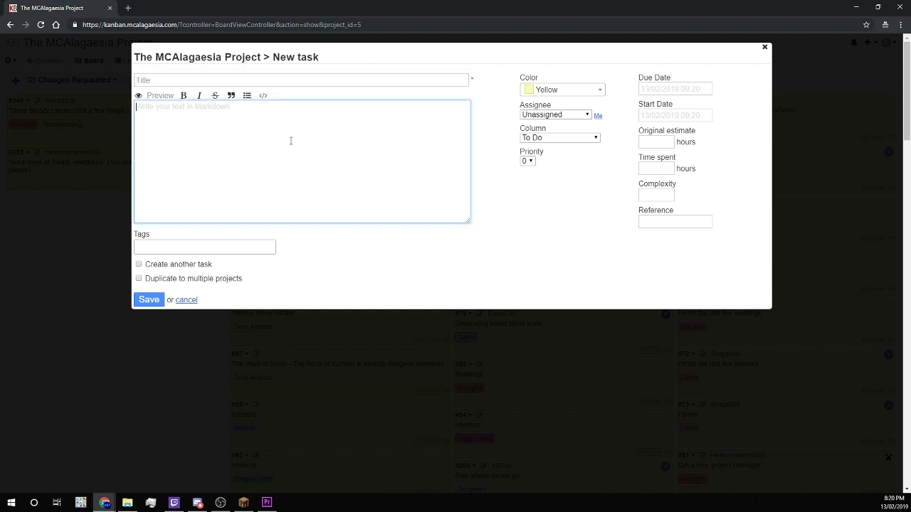
{"action": "type", "text": "description"}
Tag the task Terraforming and Orthiad and save it as task #353
{"action": "left_click", "coordinate": [190, 242]}
{"action": "left_click", "coordinate": [190, 246]}
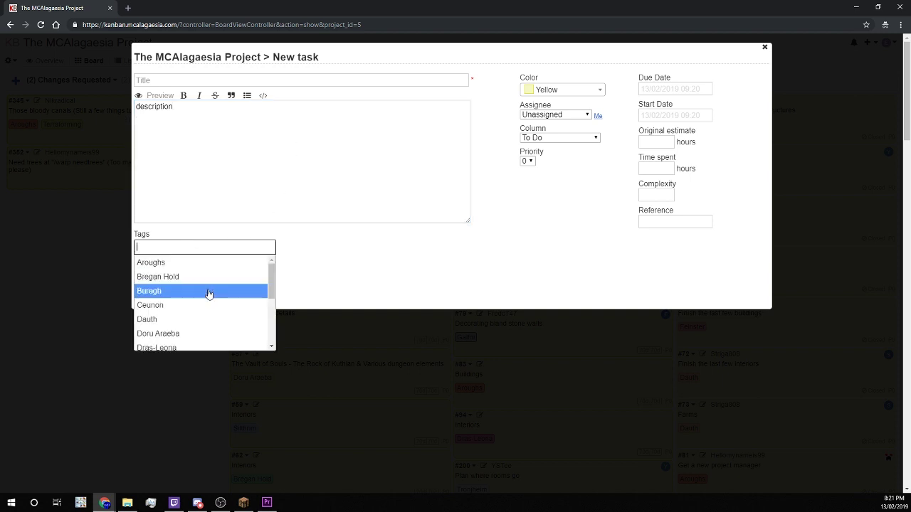
{"action": "scroll", "coordinate": [209, 293], "scroll_direction": "down", "scroll_amount": 5}
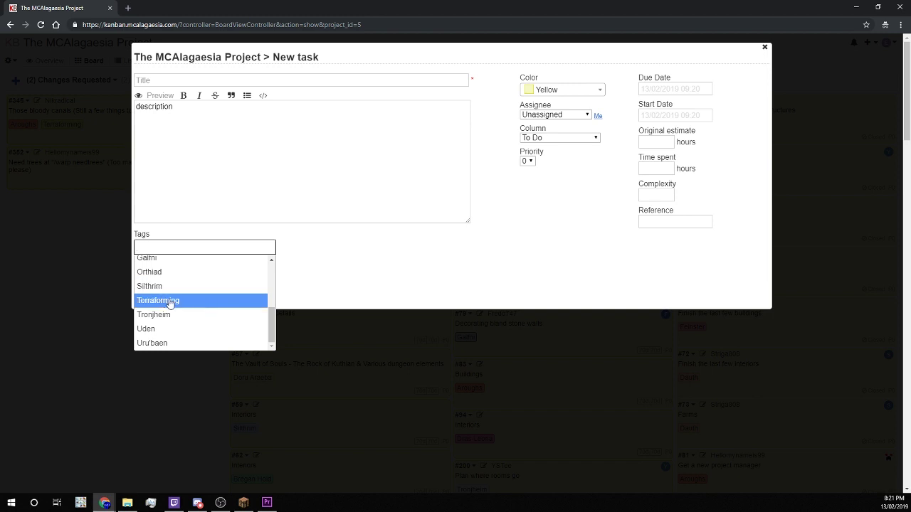
{"action": "left_click", "coordinate": [173, 303]}
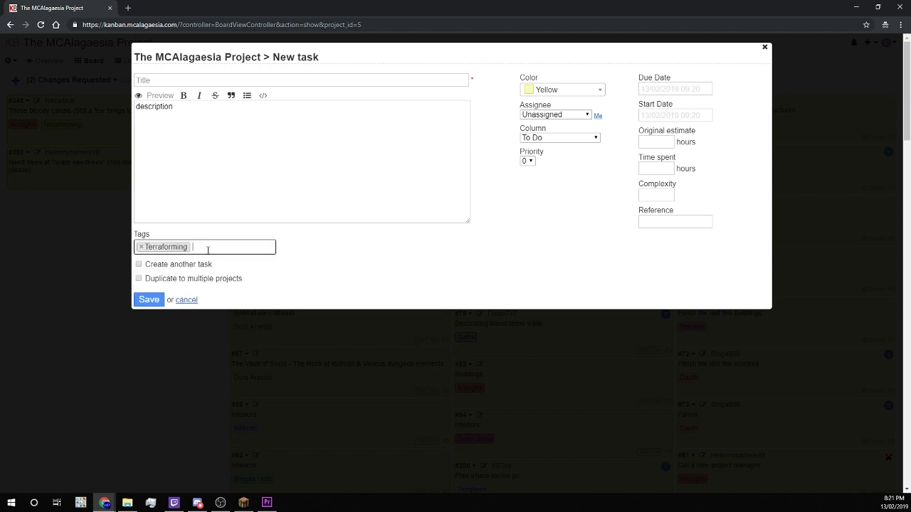
{"action": "left_click", "coordinate": [209, 248]}
{"action": "scroll", "coordinate": [208, 290], "scroll_direction": "up", "scroll_amount": 1}
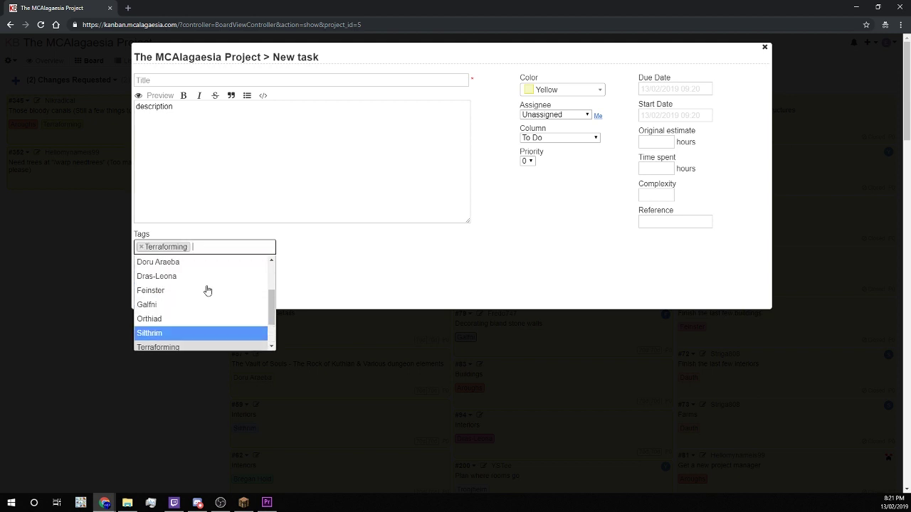
{"action": "left_click", "coordinate": [181, 321]}
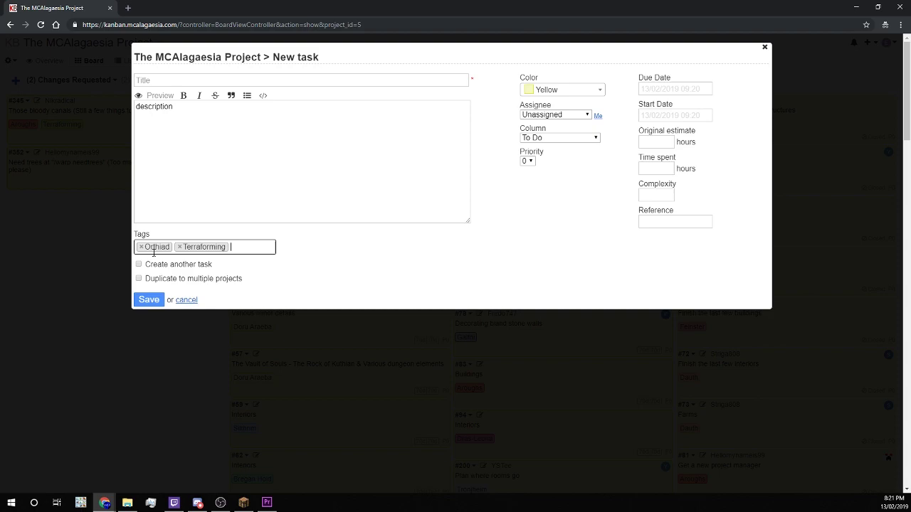
{"action": "left_click", "coordinate": [149, 299]}
{"action": "scroll", "coordinate": [399, 256], "scroll_direction": "down", "scroll_amount": 20}
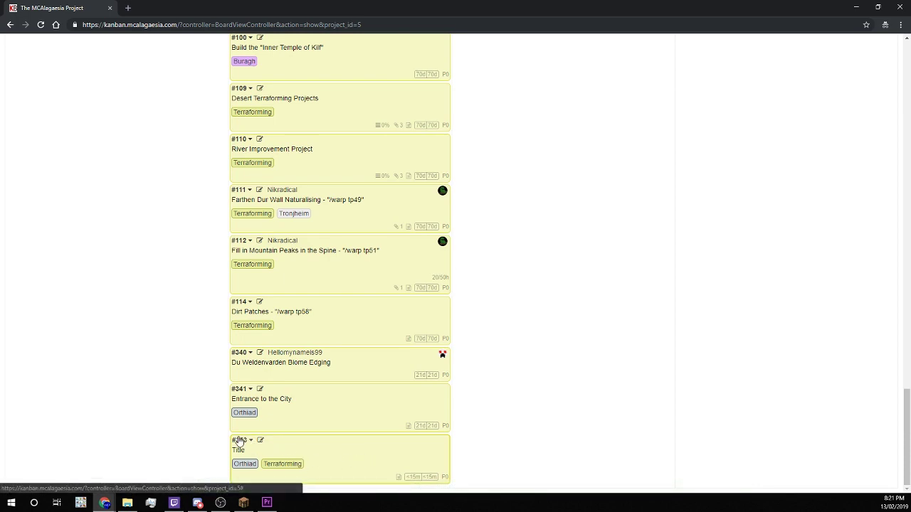
{"action": "scroll", "coordinate": [260, 416], "scroll_direction": "up", "scroll_amount": 3}
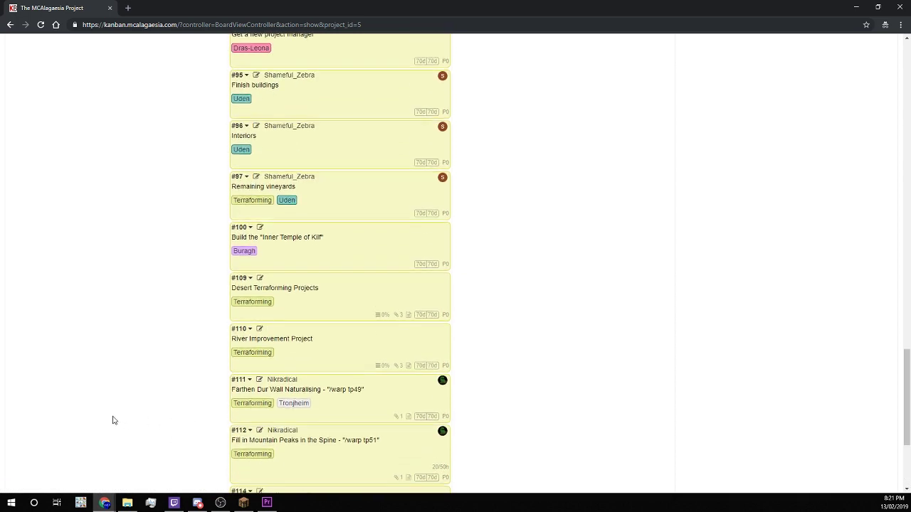
{"action": "scroll", "coordinate": [121, 418], "scroll_direction": "up", "scroll_amount": 1}
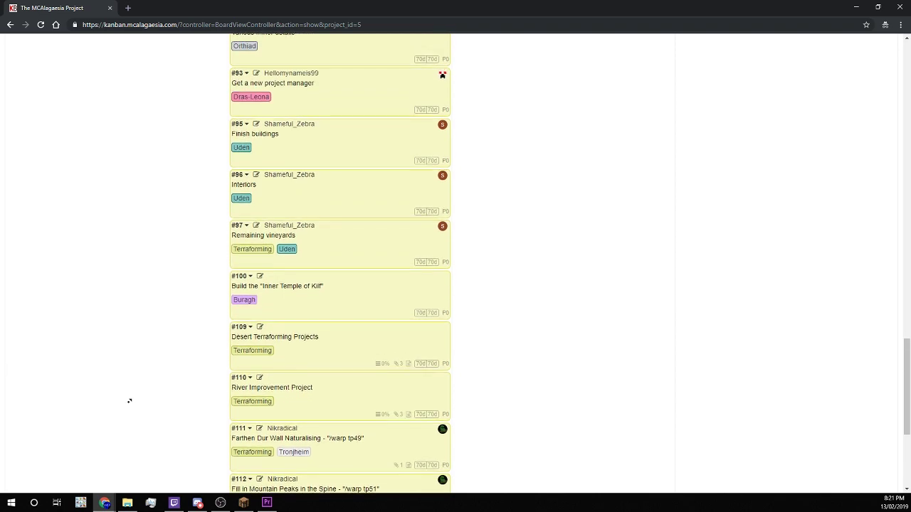
{"action": "scroll", "coordinate": [130, 401], "scroll_direction": "up", "scroll_amount": 1}
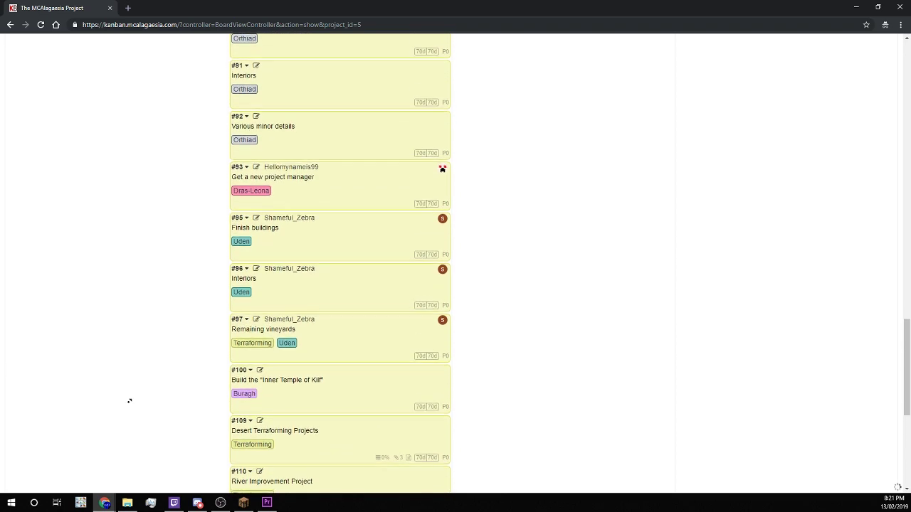
{"action": "scroll", "coordinate": [129, 402], "scroll_direction": "up", "scroll_amount": 1}
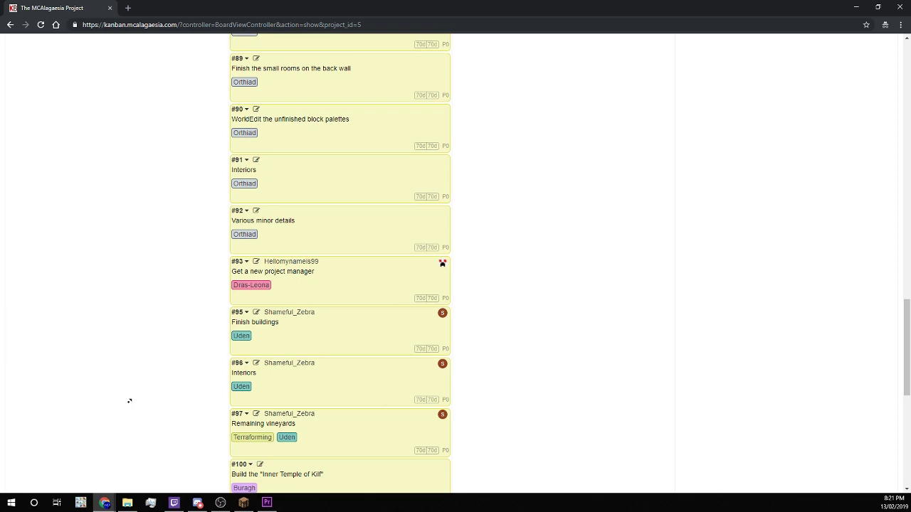
{"action": "scroll", "coordinate": [130, 401], "scroll_direction": "up", "scroll_amount": 1}
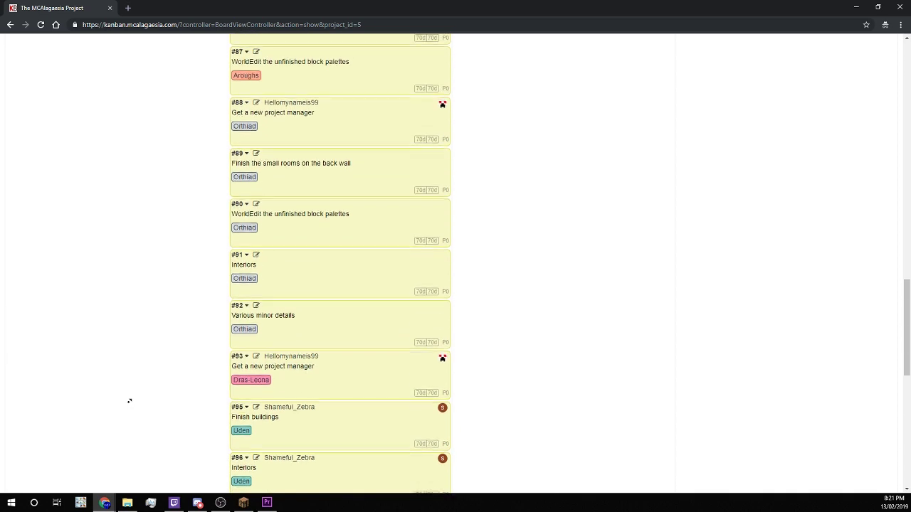